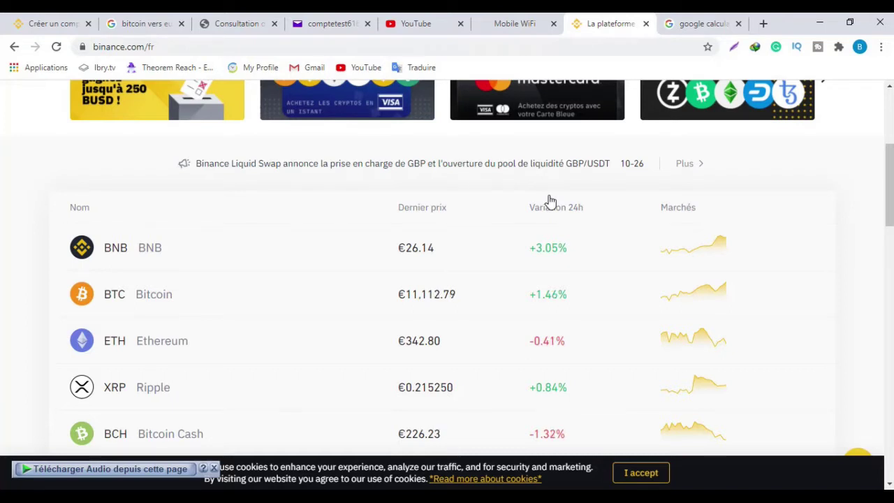
{"action": "scroll", "coordinate": [458, 231], "scroll_direction": "down", "scroll_amount": 3}
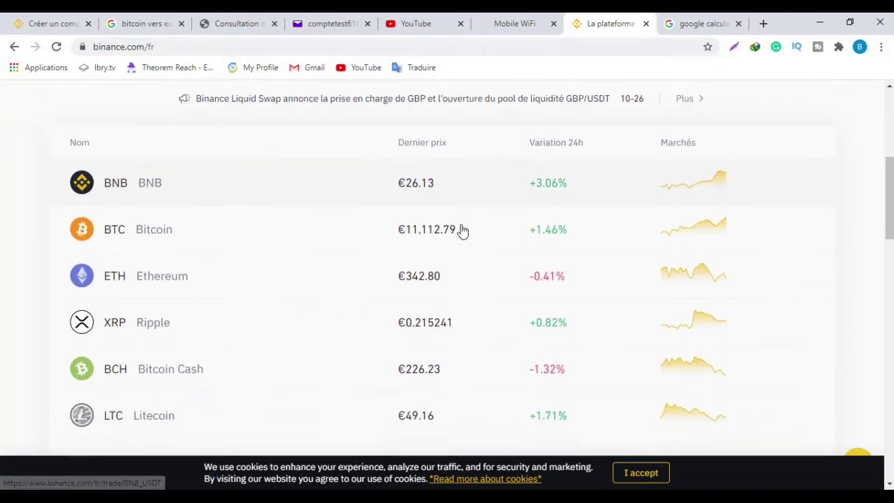
{"action": "scroll", "coordinate": [461, 231], "scroll_direction": "up", "scroll_amount": 1}
{"action": "scroll", "coordinate": [461, 231], "scroll_direction": "up", "scroll_amount": 1}
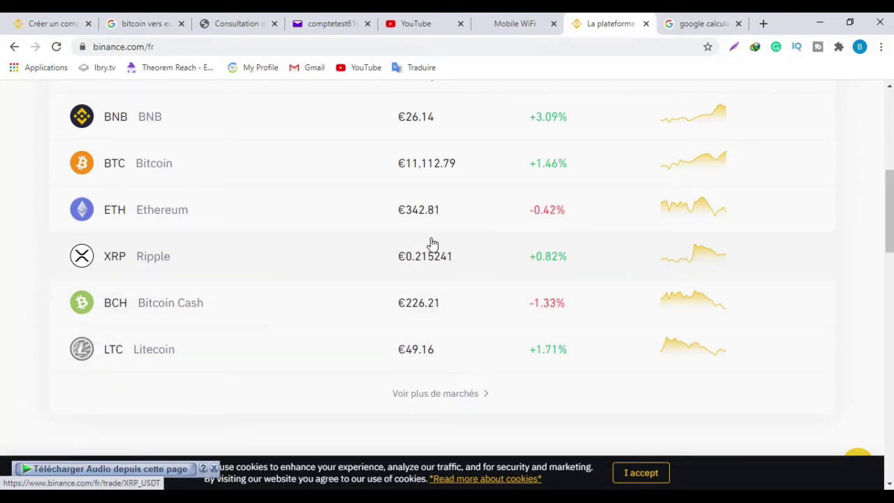
{"action": "scroll", "coordinate": [428, 244], "scroll_direction": "up", "scroll_amount": 5}
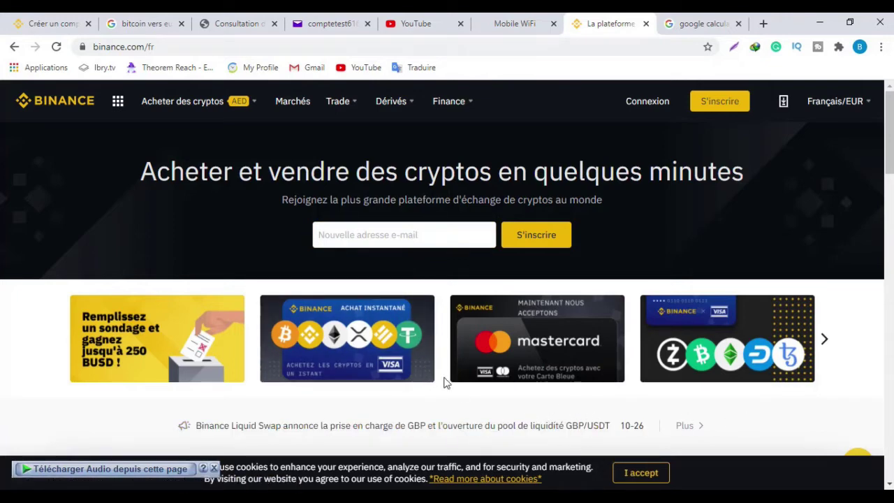
- On the Créer un compte form, autofill the saved e-mail and a strong password, then submit
{"action": "left_click", "coordinate": [50, 19]}
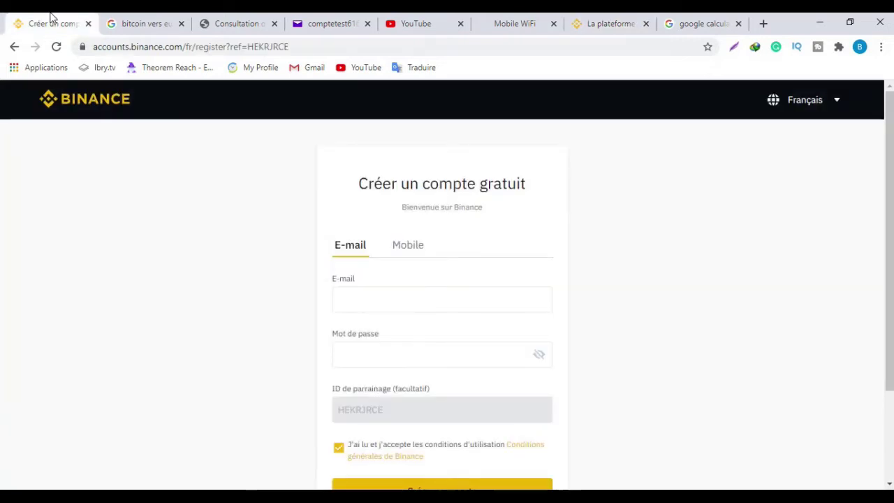
{"action": "left_click", "coordinate": [403, 293]}
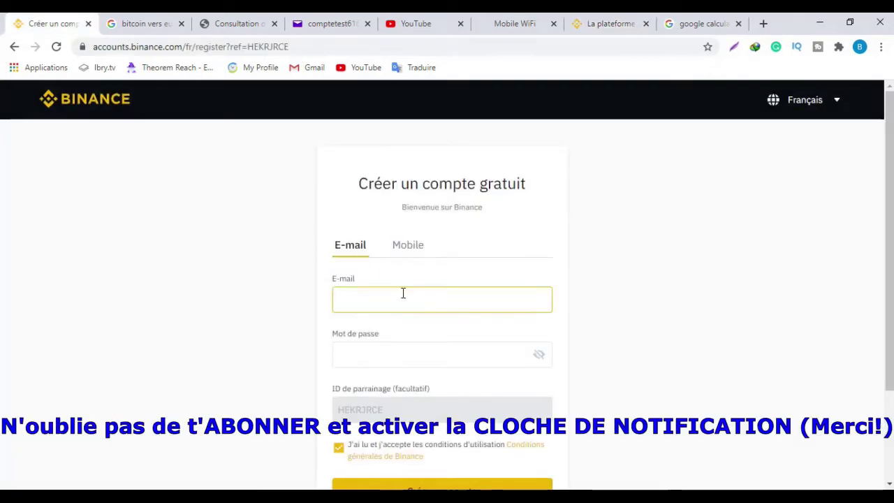
{"action": "left_click", "coordinate": [403, 350]}
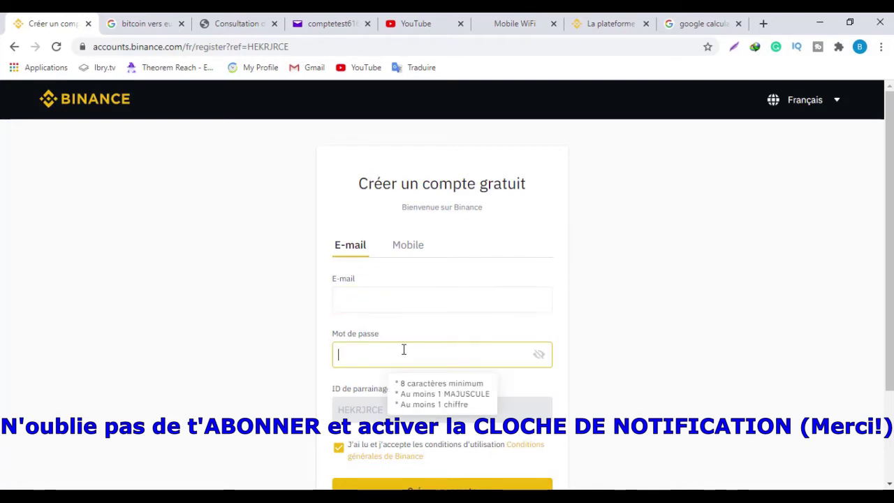
{"action": "scroll", "coordinate": [405, 308], "scroll_direction": "down", "scroll_amount": 2}
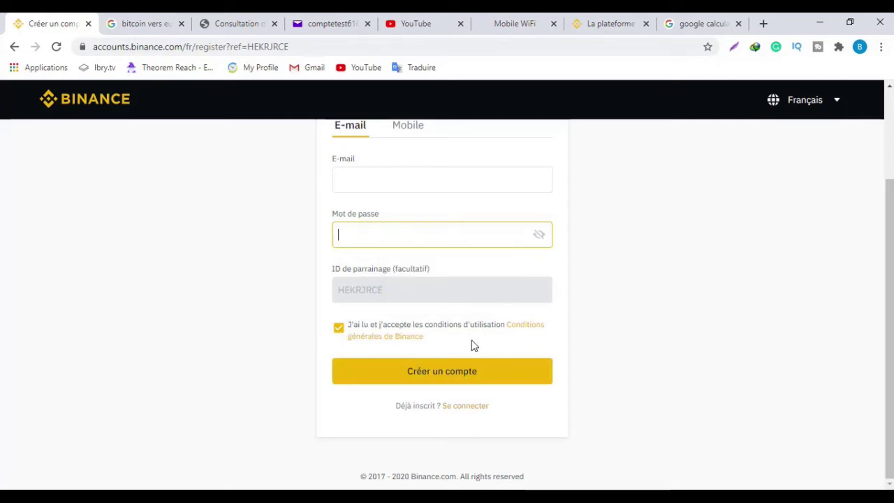
{"action": "left_click", "coordinate": [513, 261]}
{"action": "scroll", "coordinate": [541, 225], "scroll_direction": "up", "scroll_amount": 1}
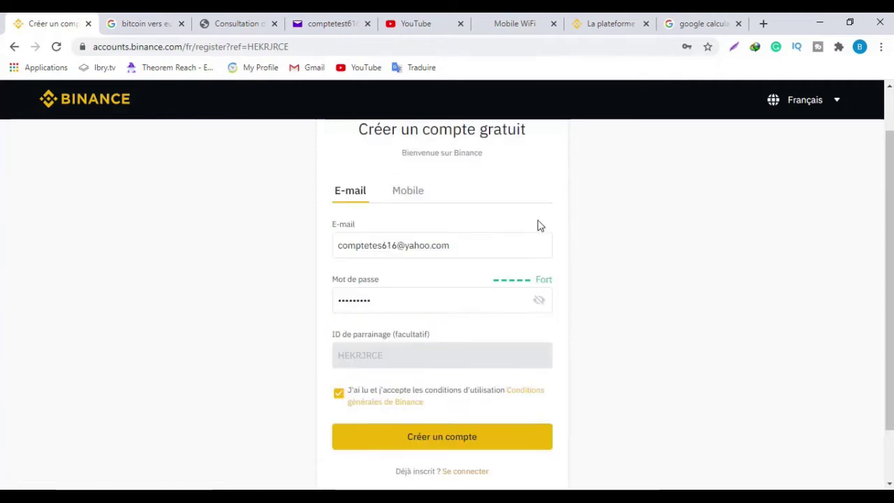
{"action": "left_click", "coordinate": [359, 238]}
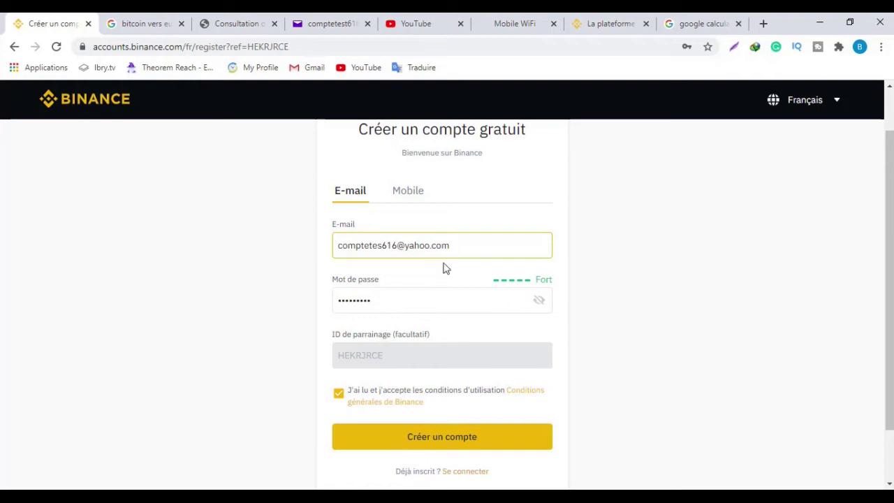
{"action": "left_click", "coordinate": [449, 437]}
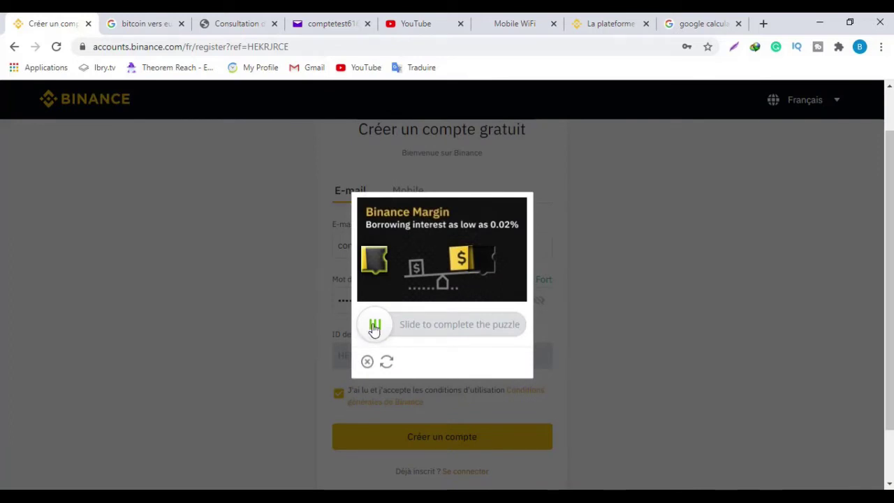
- Slide the puzzle piece into place, then switch to the Yahoo Mail inbox
{"action": "left_click_drag", "start_coordinate": [374, 328], "coordinate": [479, 335]}
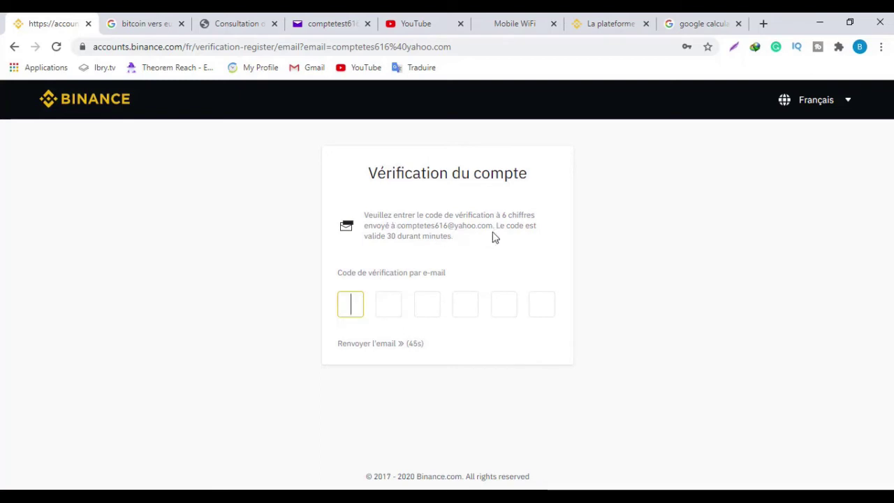
{"action": "left_click", "coordinate": [335, 27]}
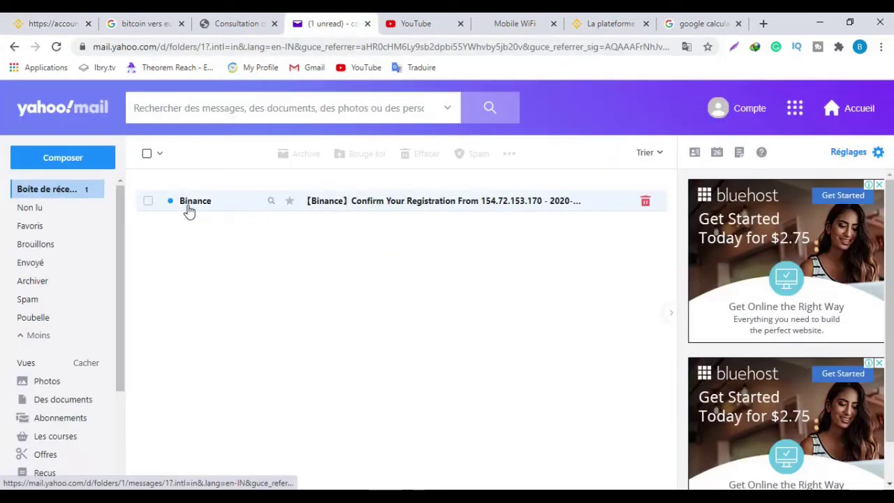
- Read the six-digit code in Binance's registration e-mail and enter it on the verification page
{"action": "left_click", "coordinate": [386, 209]}
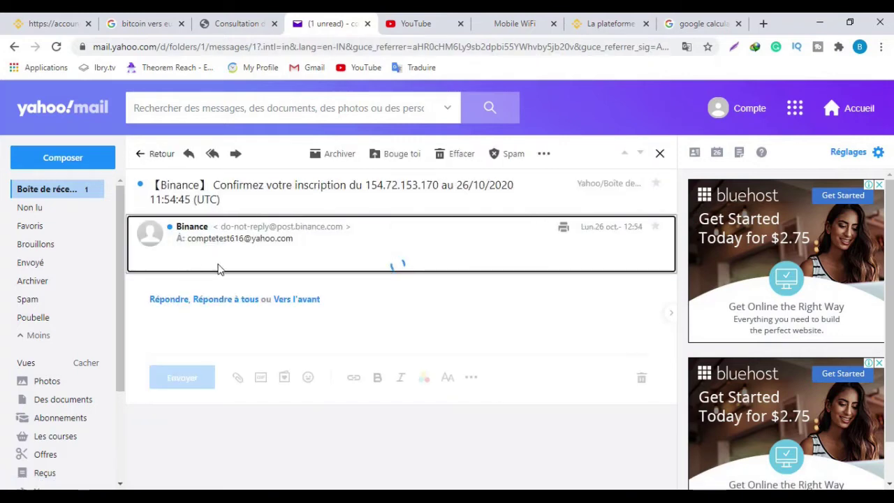
{"action": "scroll", "coordinate": [352, 378], "scroll_direction": "down", "scroll_amount": 5}
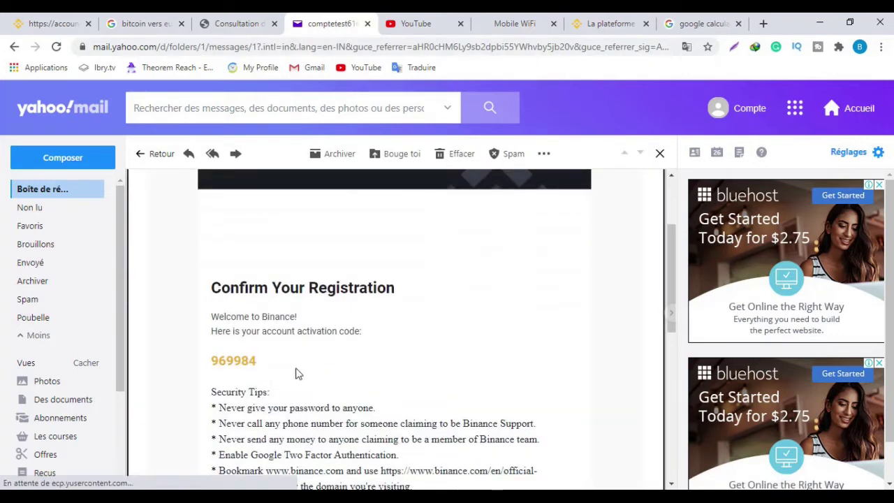
{"action": "scroll", "coordinate": [295, 373], "scroll_direction": "down", "scroll_amount": 1}
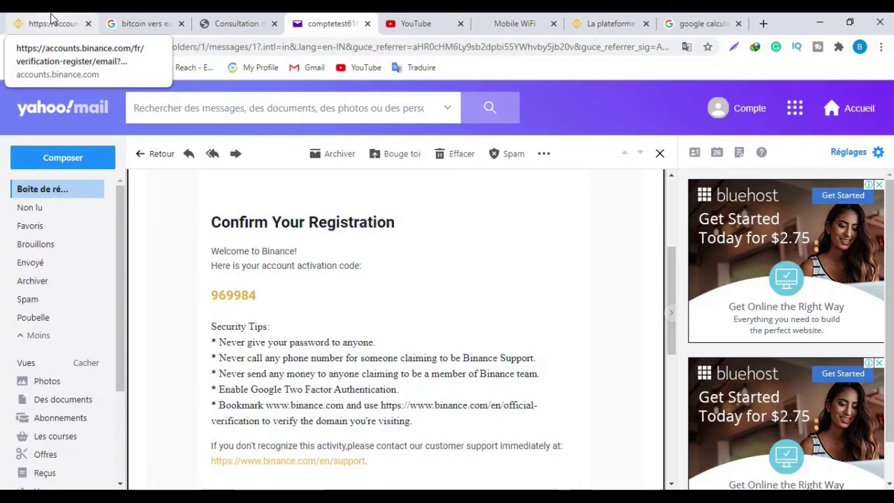
{"action": "left_click", "coordinate": [53, 21]}
{"action": "left_click", "coordinate": [328, 23]}
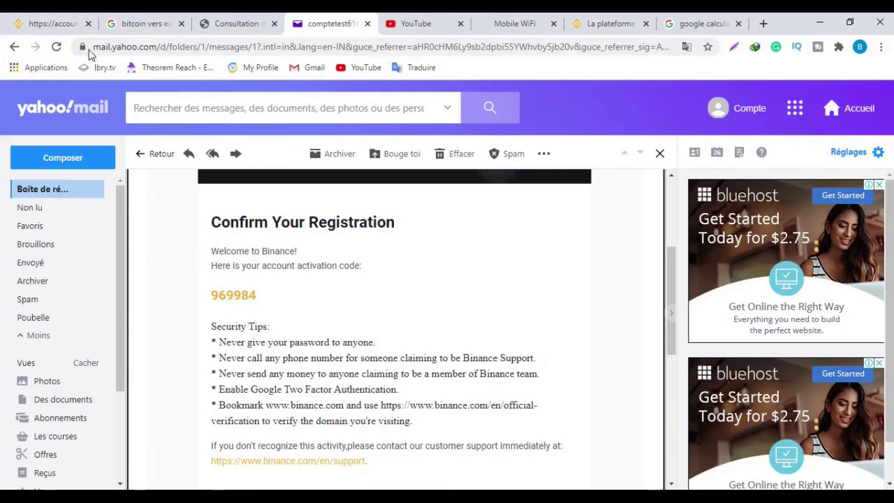
{"action": "left_click", "coordinate": [53, 23]}
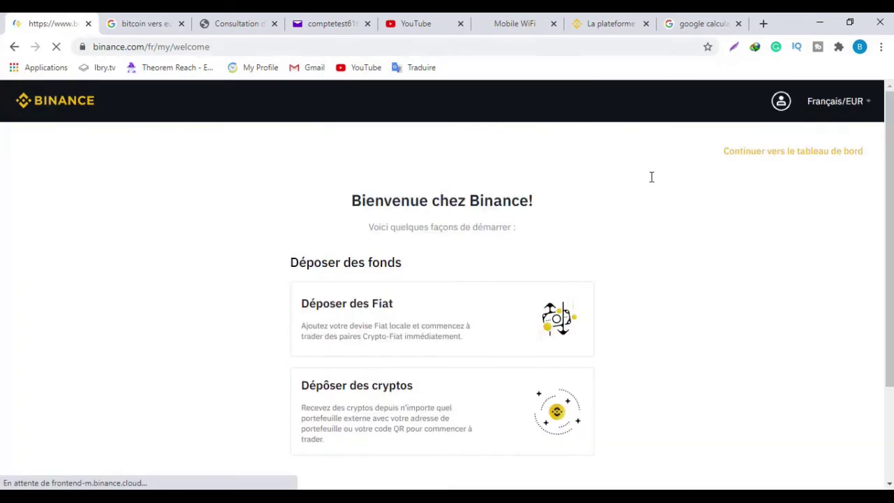
- Look over the welcome page, then open the dashboard via the e-mail row in the account menu
{"action": "scroll", "coordinate": [424, 229], "scroll_direction": "down", "scroll_amount": 2}
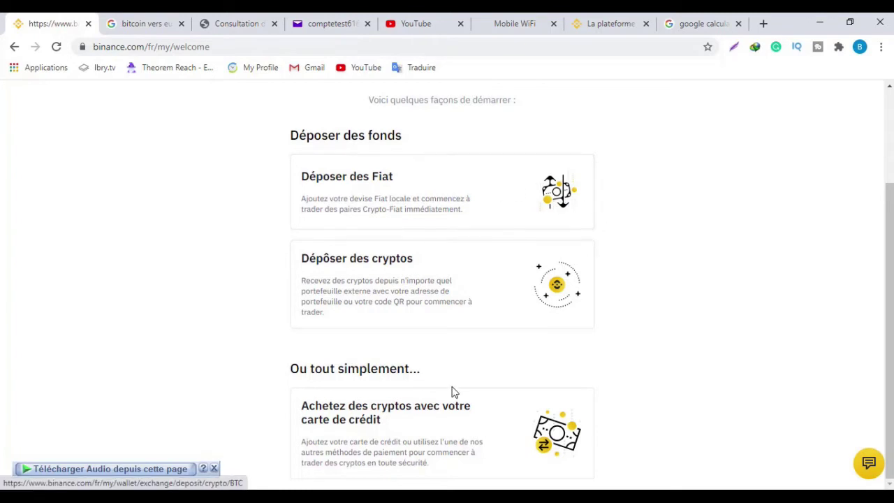
{"action": "scroll", "coordinate": [504, 315], "scroll_direction": "up", "scroll_amount": 2}
{"action": "scroll", "coordinate": [420, 305], "scroll_direction": "down", "scroll_amount": 2}
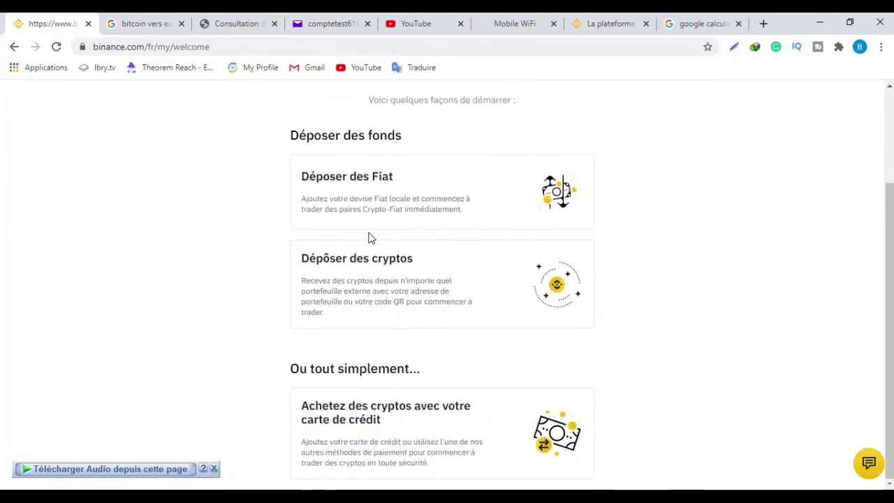
{"action": "scroll", "coordinate": [480, 248], "scroll_direction": "up", "scroll_amount": 2}
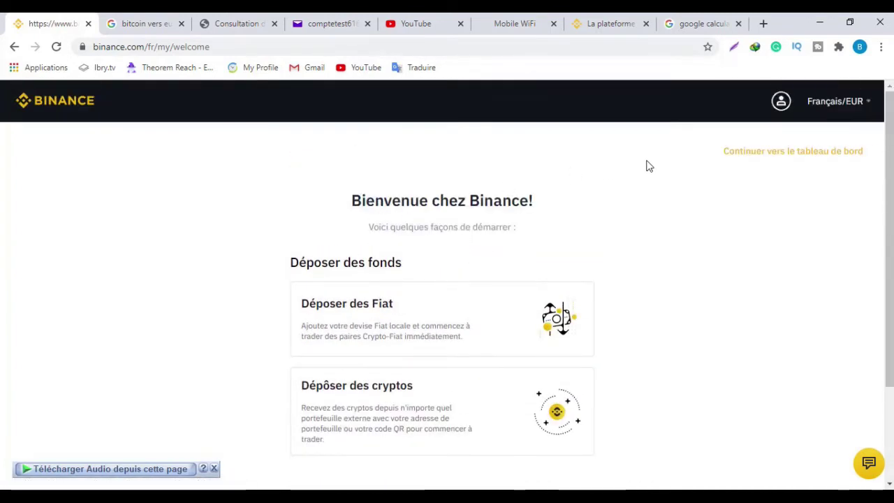
{"action": "mouse_move", "coordinate": [781, 103]}
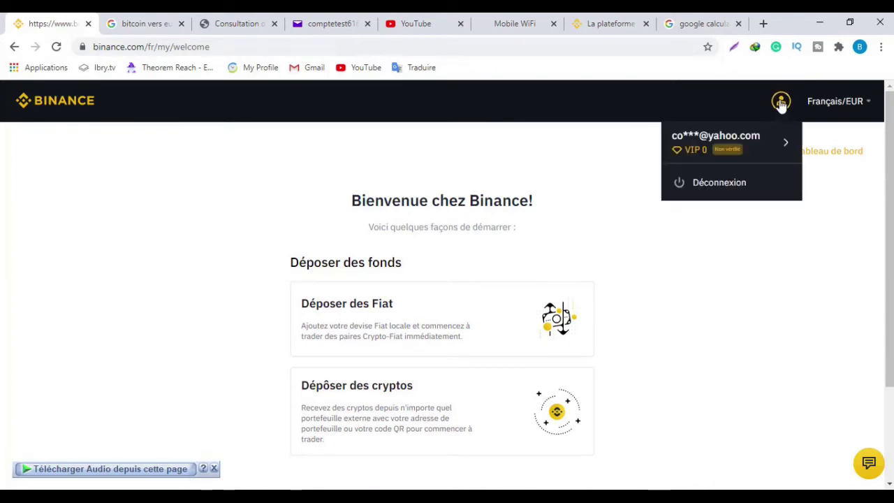
{"action": "left_click", "coordinate": [723, 144]}
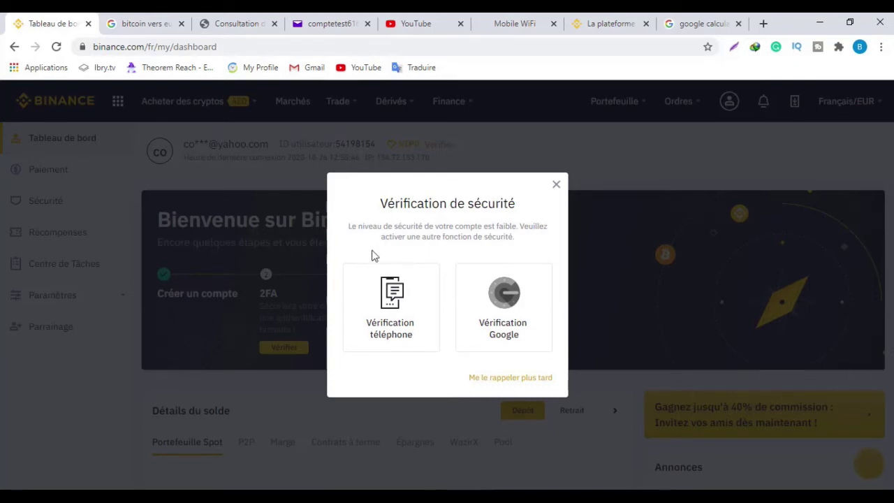
- Choose phone verification and request both the SMS code and the e-mail code
{"action": "left_click", "coordinate": [392, 306]}
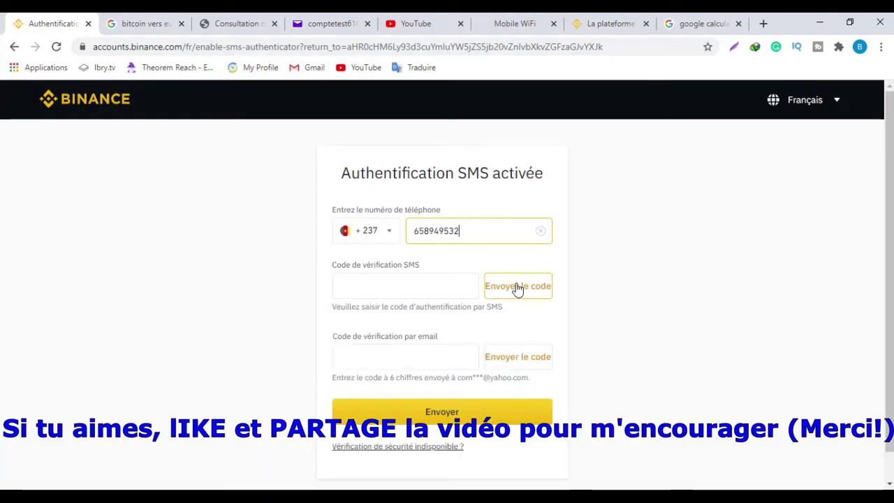
{"action": "left_click", "coordinate": [516, 289]}
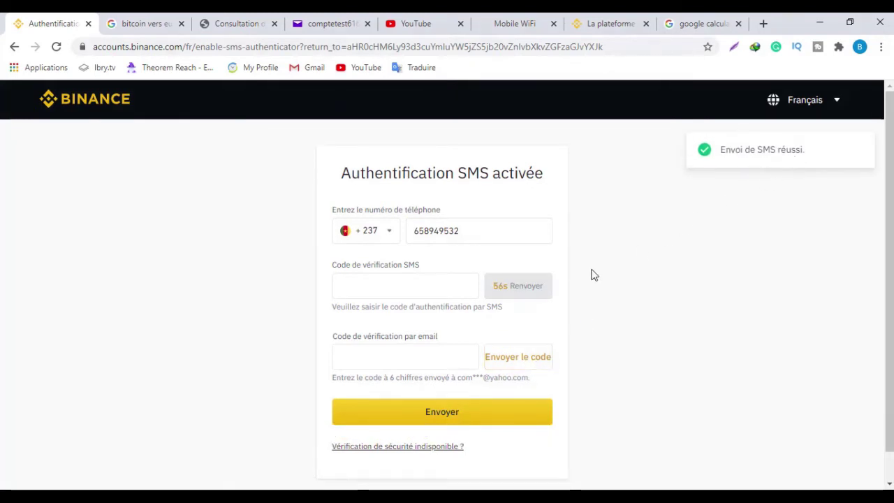
{"action": "left_click", "coordinate": [524, 357]}
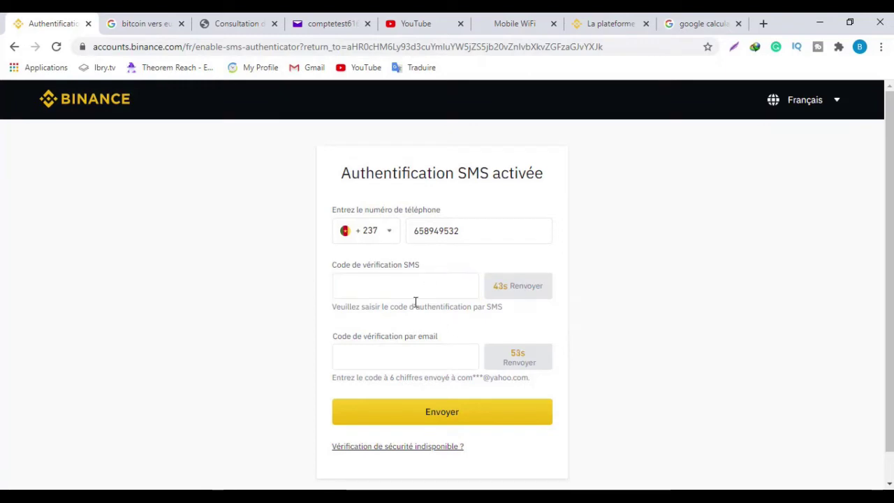
- Get the code from the binding e-mail, enter it on the SMS authentication page, and submit
{"action": "left_click", "coordinate": [324, 20]}
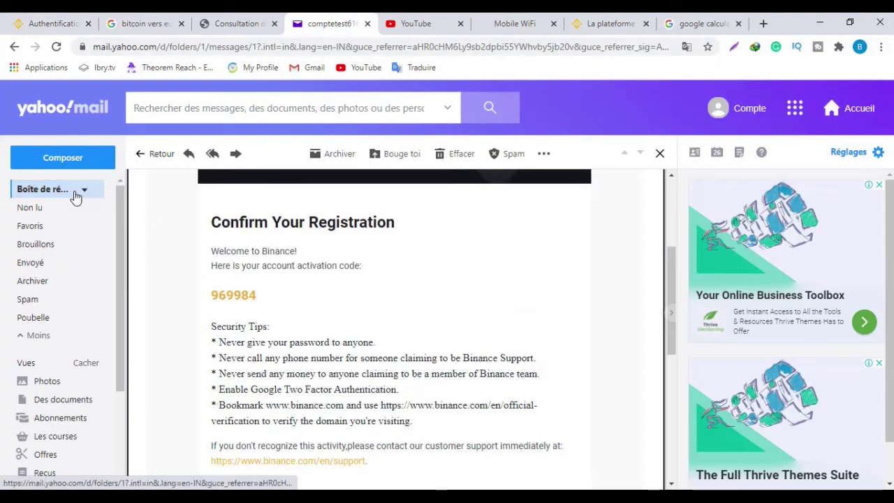
{"action": "left_click", "coordinate": [78, 190]}
{"action": "key", "text": "ctrl+1"}
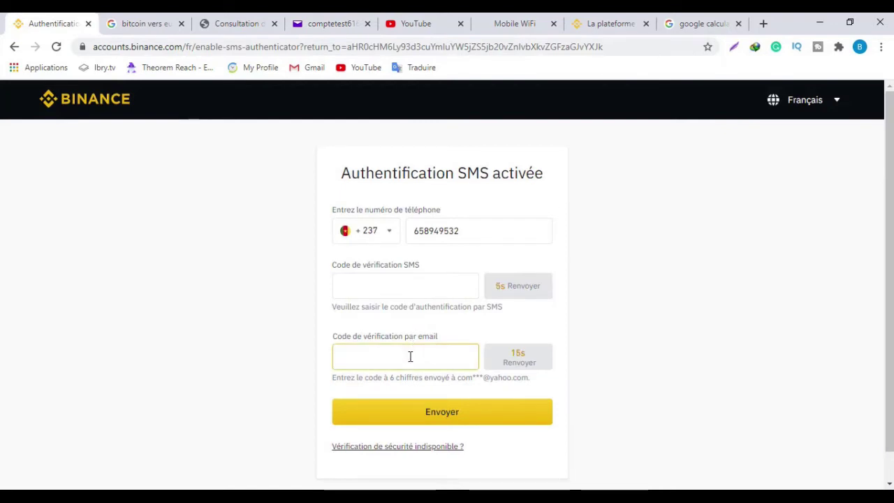
{"action": "left_click", "coordinate": [460, 280]}
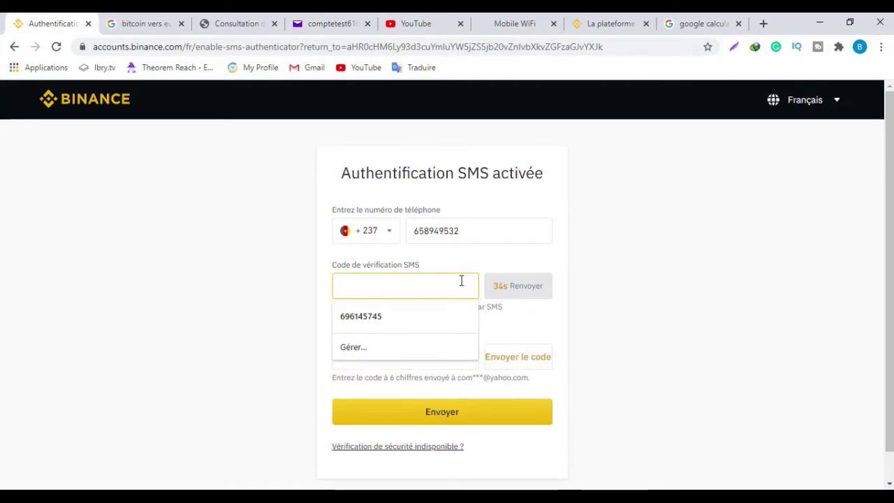
{"action": "left_click", "coordinate": [433, 417]}
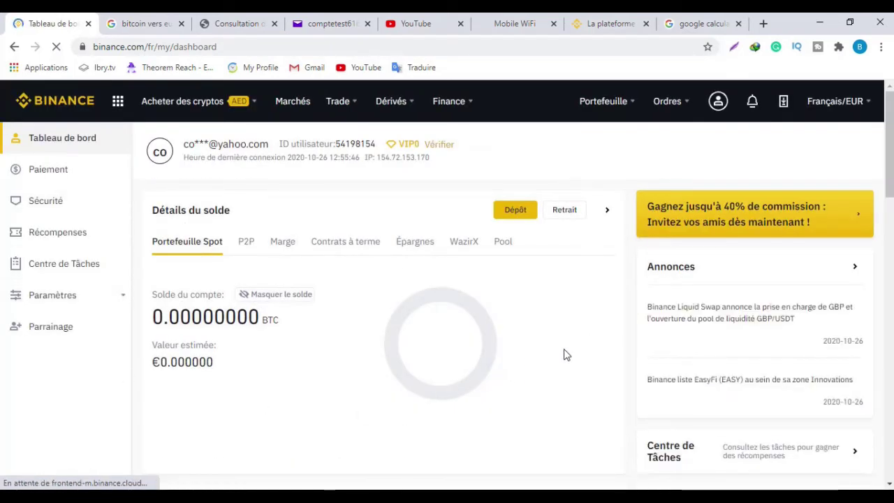
{"action": "scroll", "coordinate": [586, 237], "scroll_direction": "down", "scroll_amount": 5}
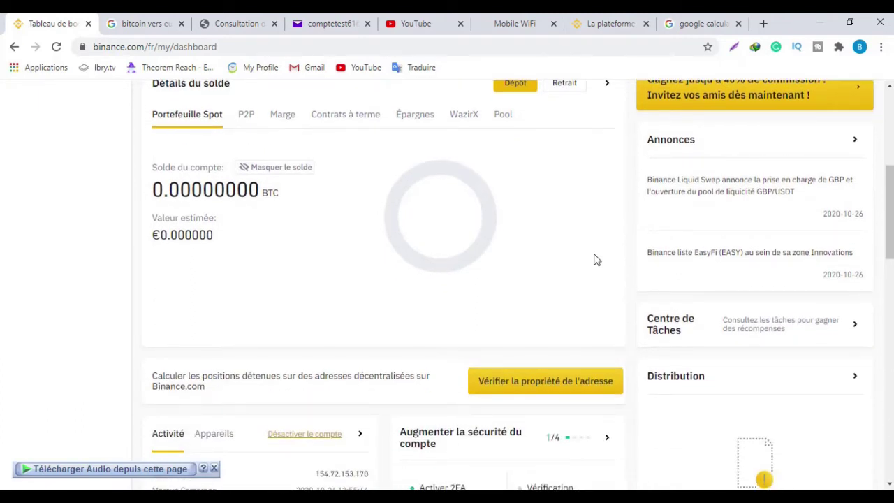
{"action": "scroll", "coordinate": [550, 262], "scroll_direction": "up", "scroll_amount": 2}
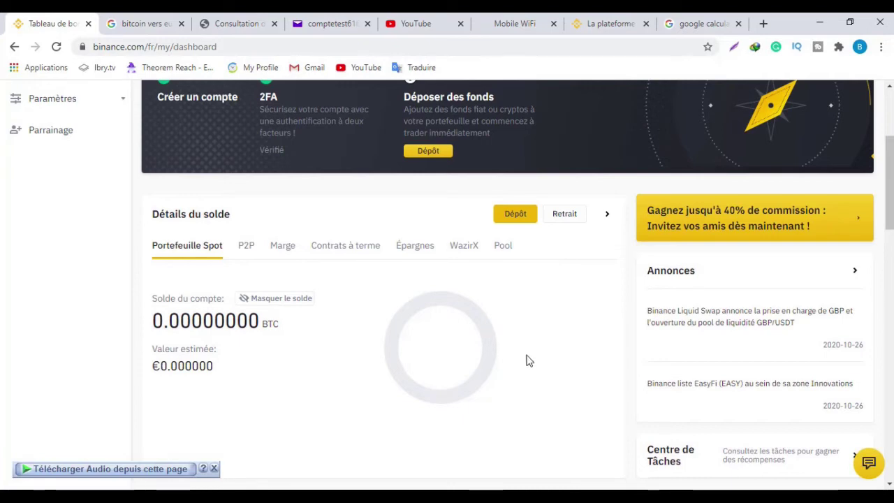
{"action": "scroll", "coordinate": [472, 351], "scroll_direction": "up", "scroll_amount": 3}
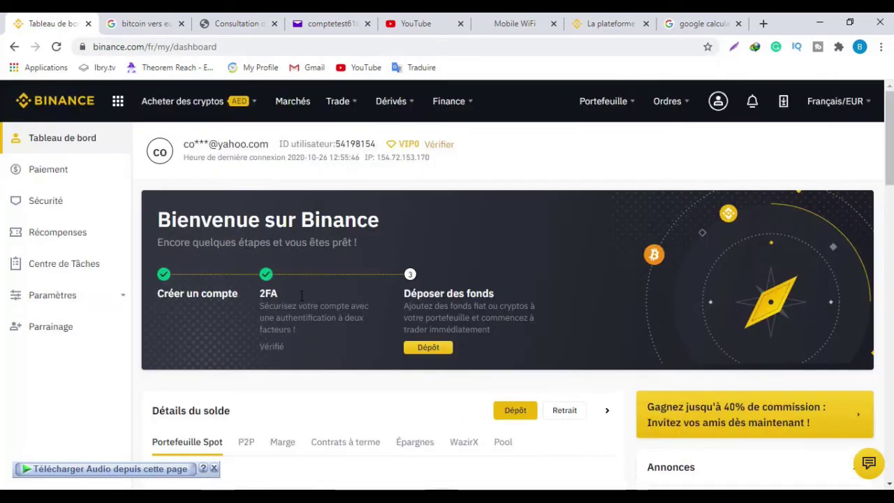
{"action": "scroll", "coordinate": [572, 197], "scroll_direction": "down", "scroll_amount": 2}
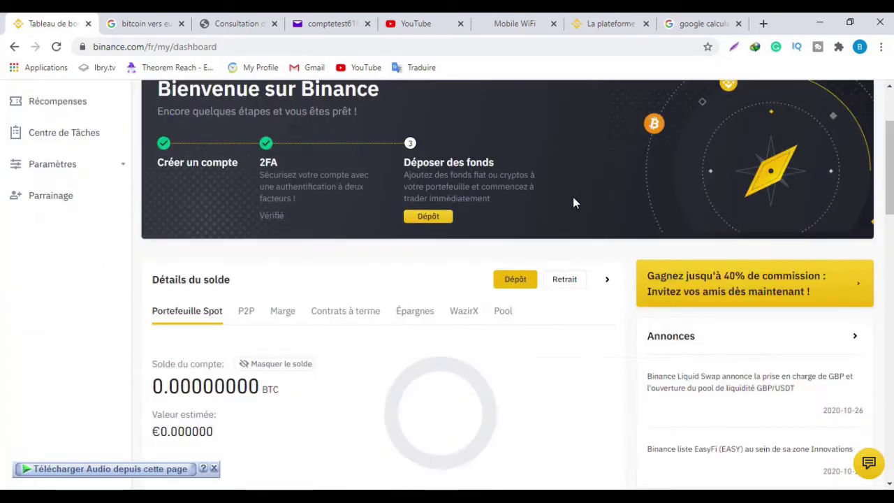
{"action": "left_click", "coordinate": [515, 279]}
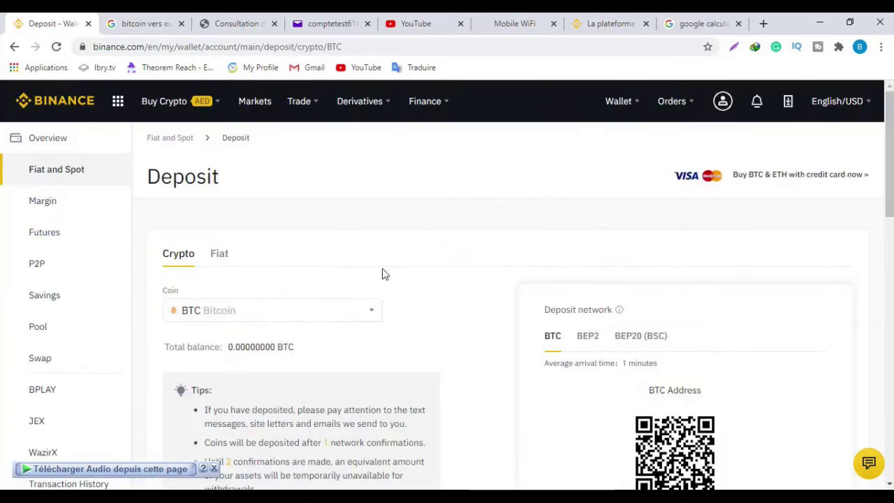
{"action": "scroll", "coordinate": [632, 311], "scroll_direction": "down", "scroll_amount": 2}
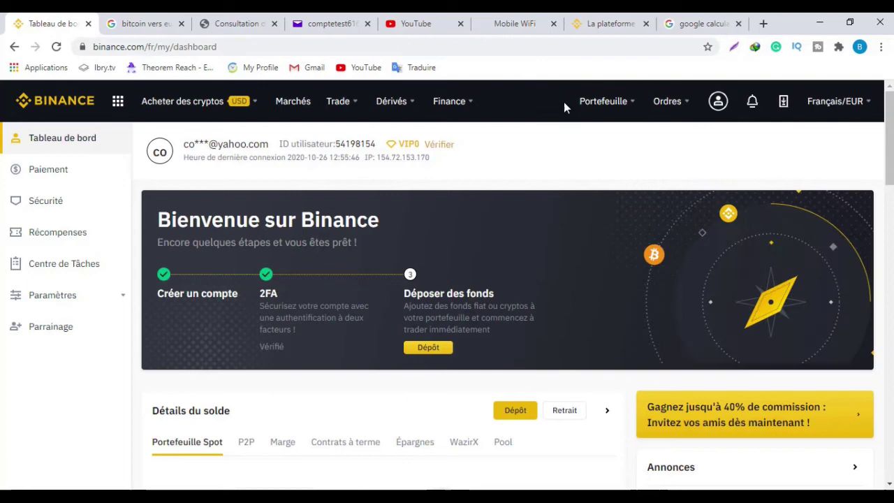
- Choose Identification from the account menu to open the identity-verification settings
{"action": "mouse_move", "coordinate": [717, 101]}
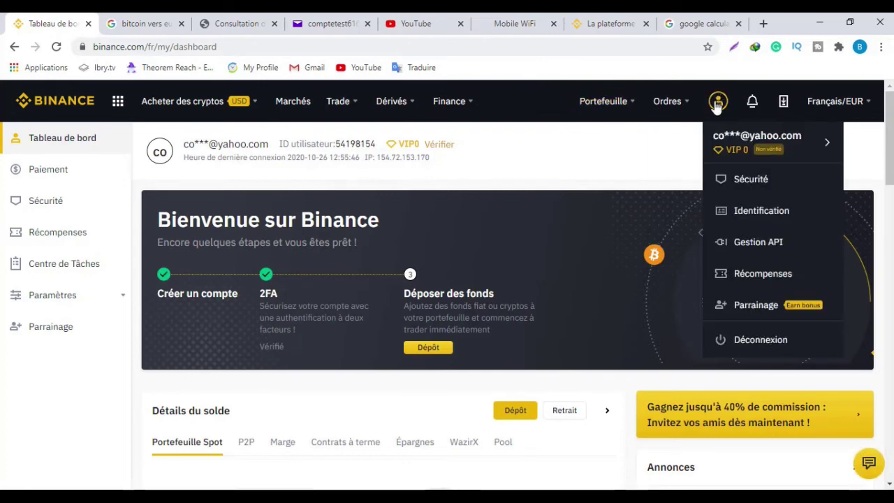
{"action": "left_click", "coordinate": [738, 218]}
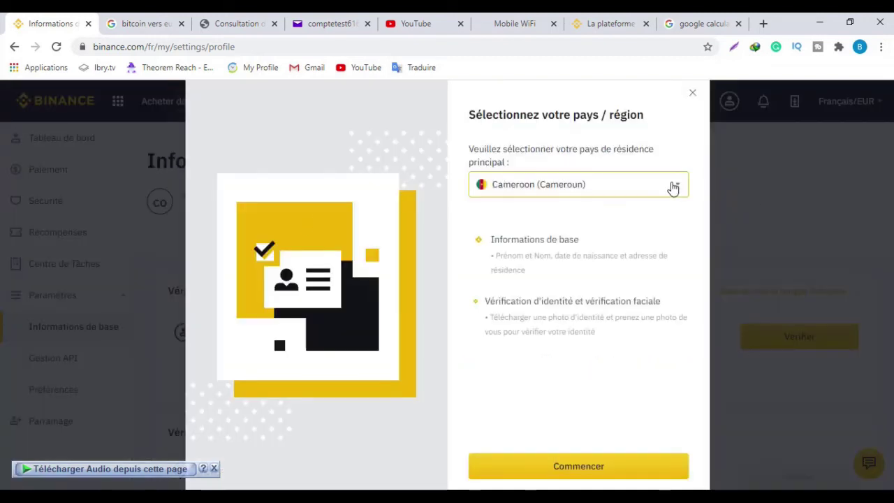
- Start Cameroon identity verification, submit the personal details, and pick Carte d'identité as document
{"action": "left_click", "coordinate": [576, 472]}
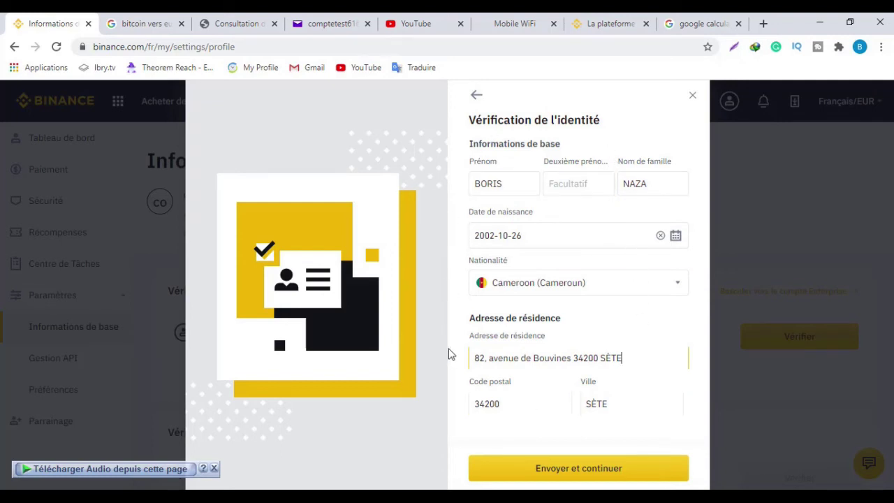
{"action": "left_click", "coordinate": [575, 473]}
{"action": "left_click", "coordinate": [543, 246]}
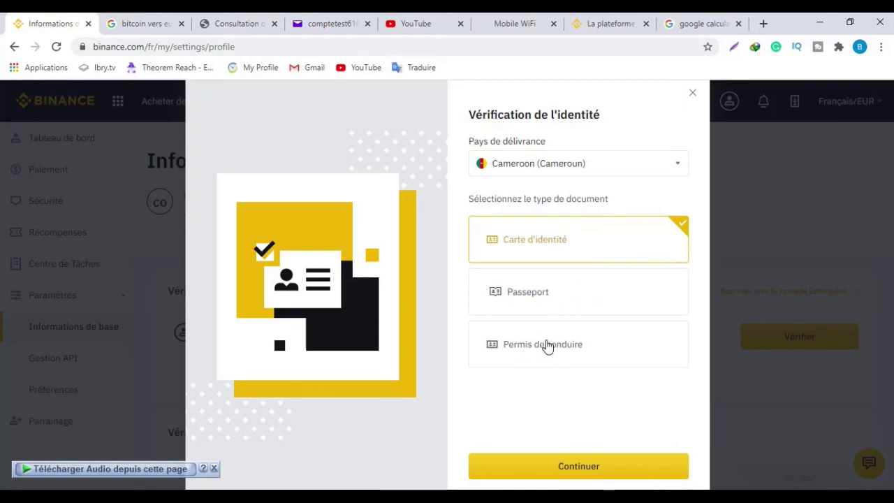
- Reach the ID card photo upload, cancel the file picker, and close verification back to the dashboard
{"action": "left_click", "coordinate": [582, 465]}
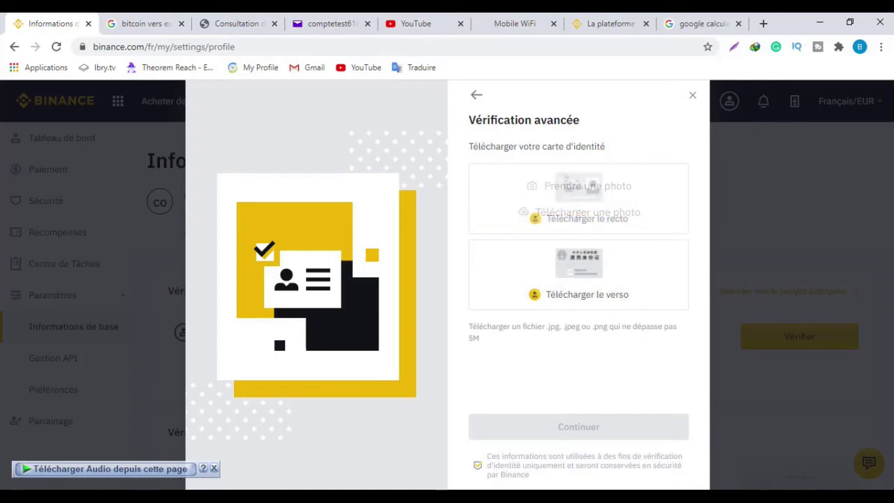
{"action": "mouse_move", "coordinate": [615, 218]}
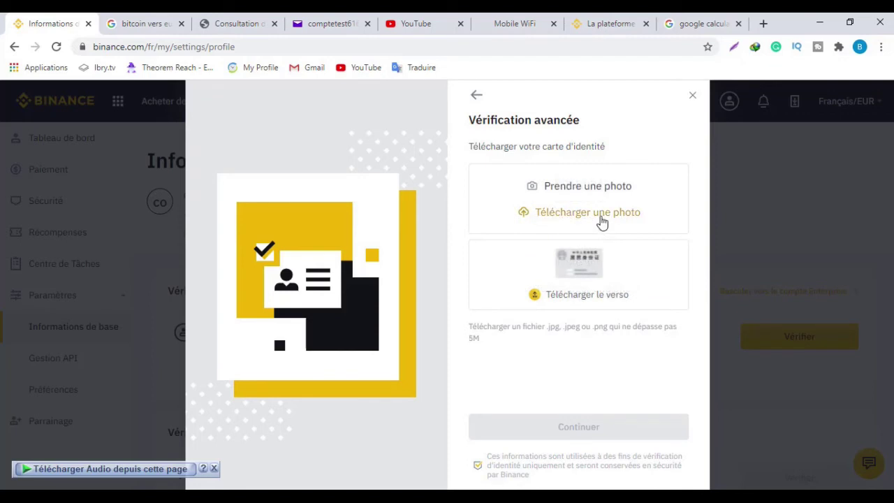
{"action": "left_click", "coordinate": [602, 222]}
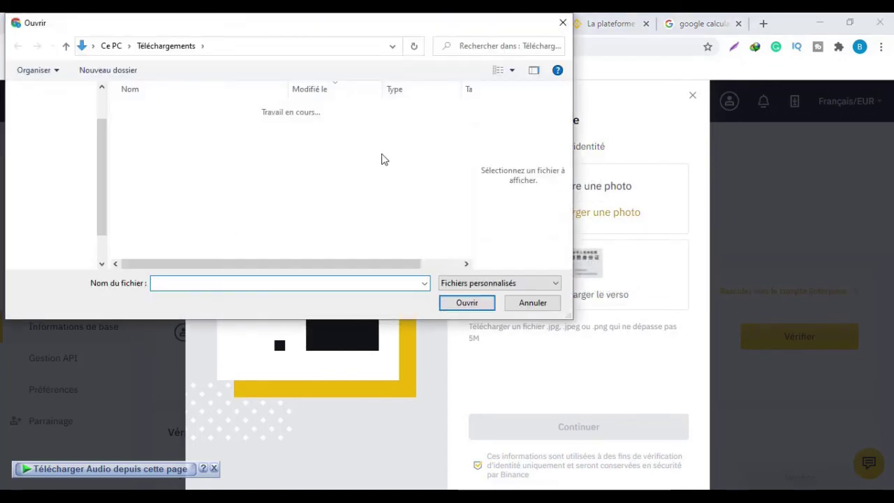
{"action": "left_click", "coordinate": [563, 22]}
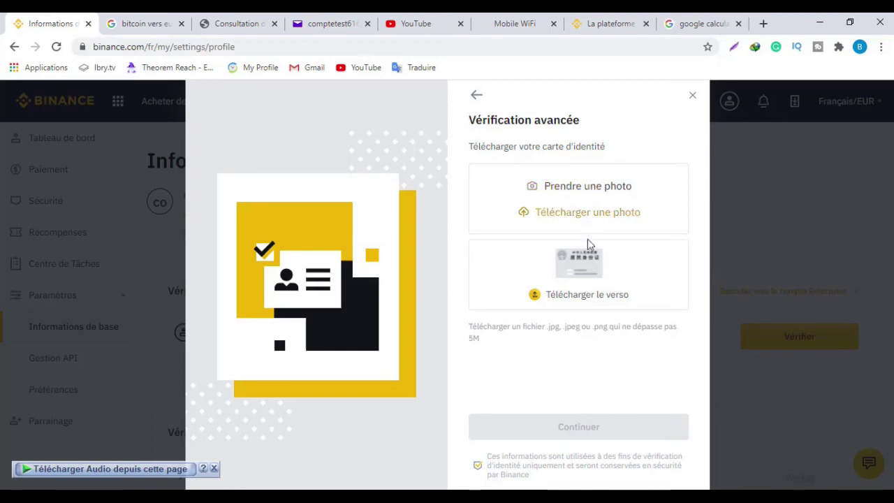
{"action": "mouse_move", "coordinate": [588, 299]}
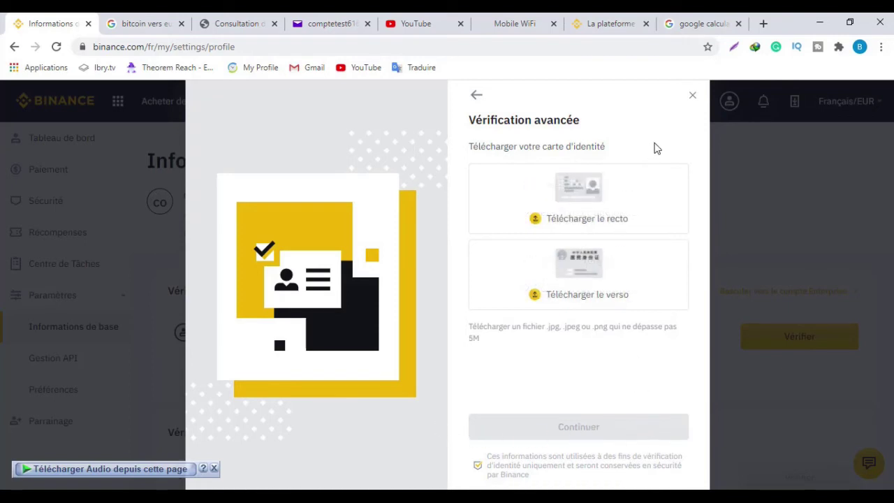
{"action": "left_click", "coordinate": [692, 98]}
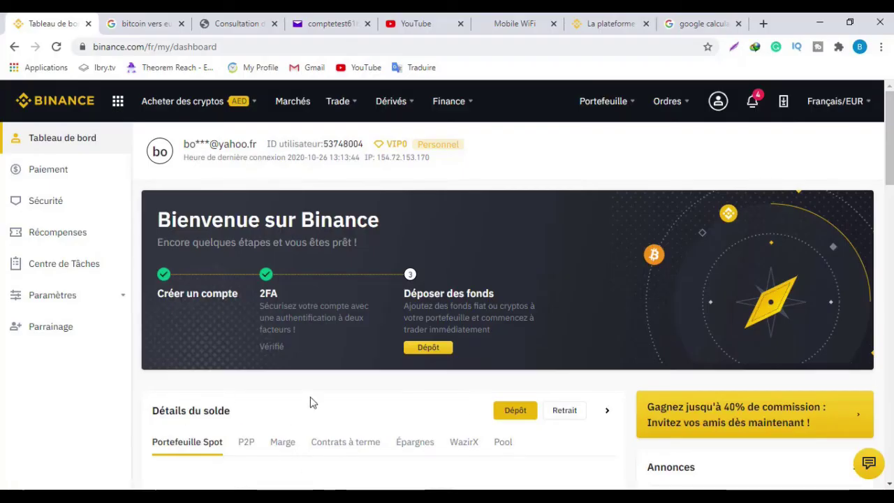
- Choose Carte de crédit/débit under Acheter des cryptos to open the card purchase page
{"action": "mouse_move", "coordinate": [845, 98]}
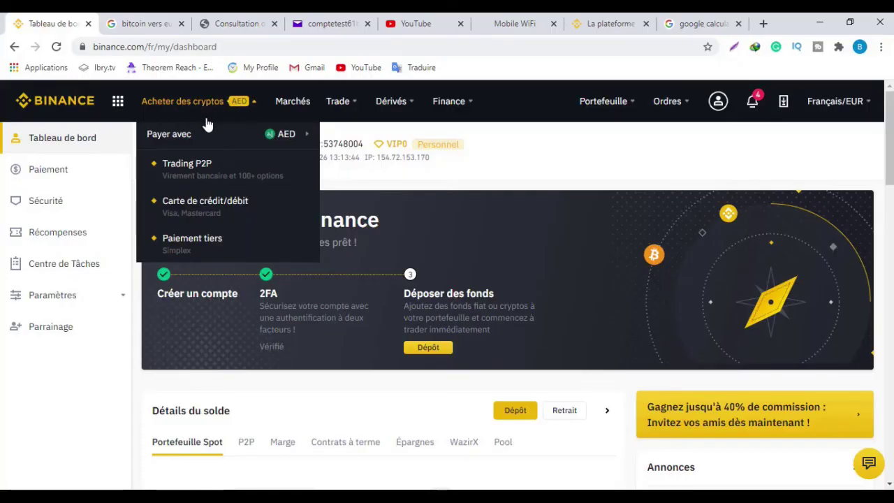
{"action": "left_click", "coordinate": [197, 217]}
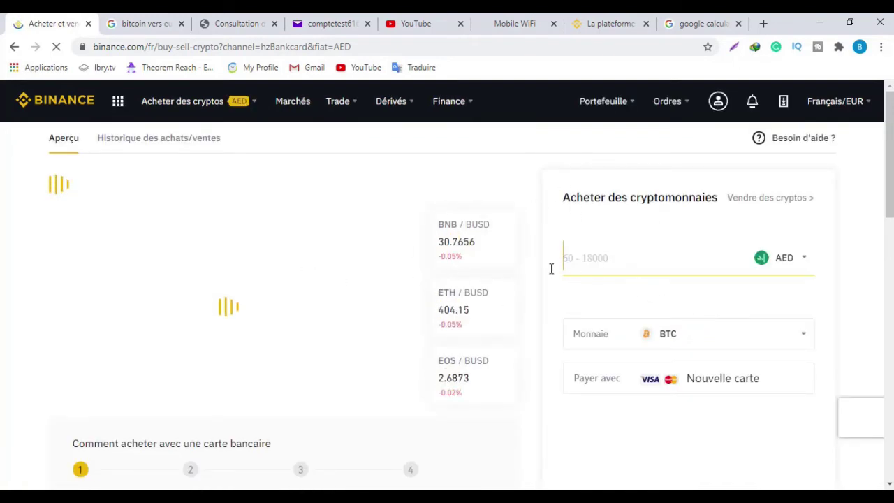
- Pay in USD, enter 50 (≈0.003765 BTC), and open the Acheter BTC card payment dialog
{"action": "left_click", "coordinate": [807, 262]}
{"action": "scroll", "coordinate": [651, 378], "scroll_direction": "down", "scroll_amount": 4}
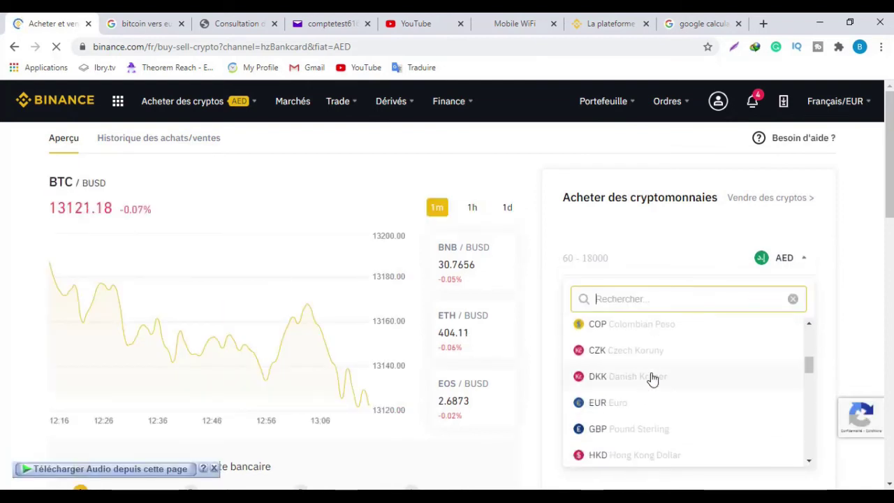
{"action": "scroll", "coordinate": [652, 377], "scroll_direction": "down", "scroll_amount": 2}
{"action": "scroll", "coordinate": [651, 378], "scroll_direction": "down", "scroll_amount": 6}
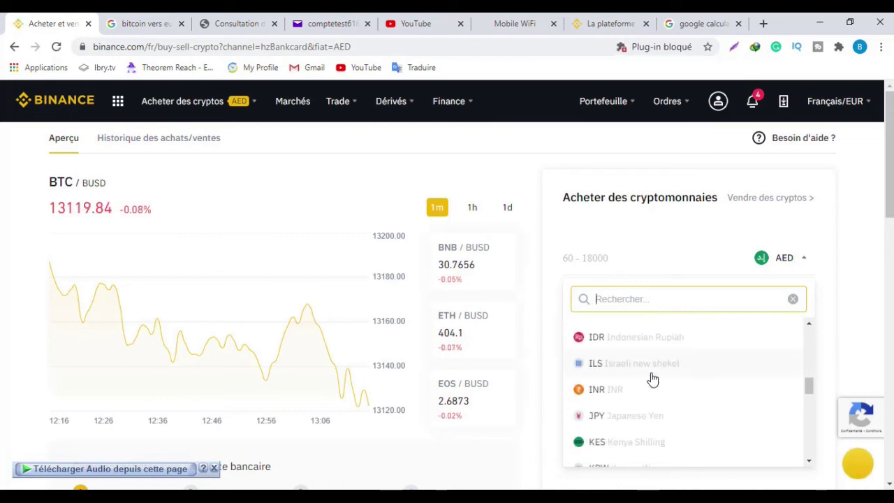
{"action": "left_click", "coordinate": [650, 379]}
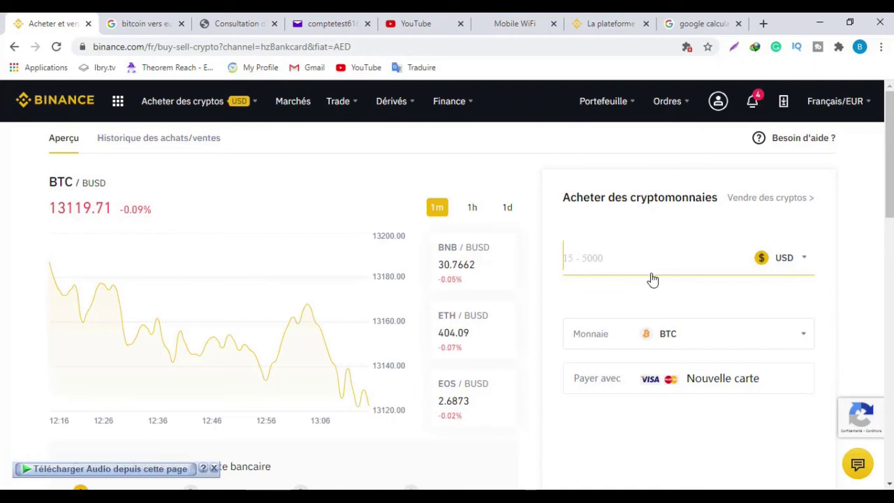
{"action": "type", "text": "50"}
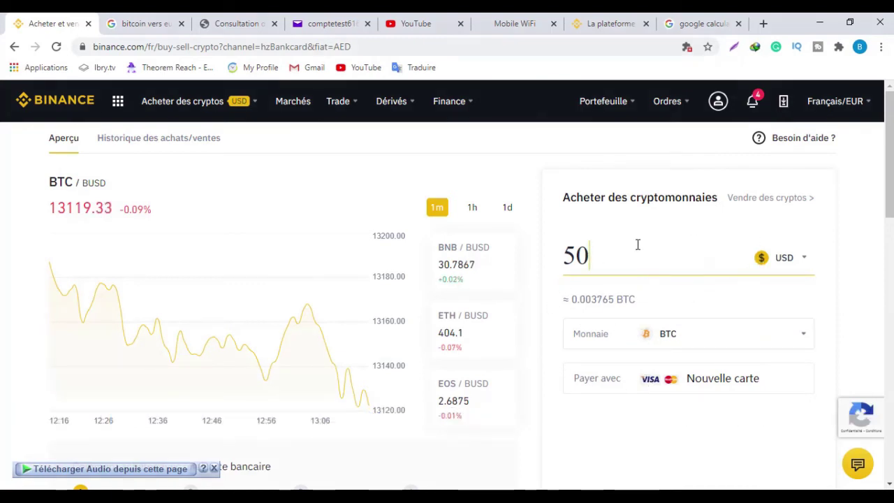
{"action": "scroll", "coordinate": [702, 409], "scroll_direction": "down", "scroll_amount": 2}
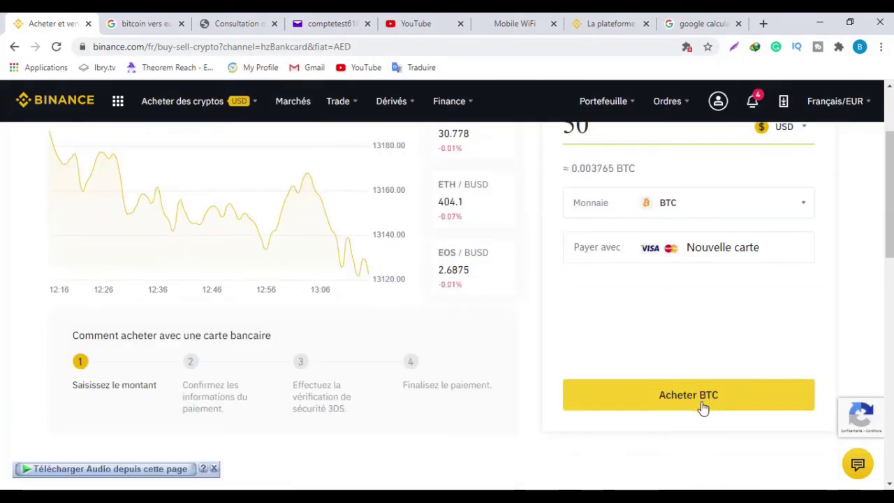
{"action": "left_click", "coordinate": [703, 408]}
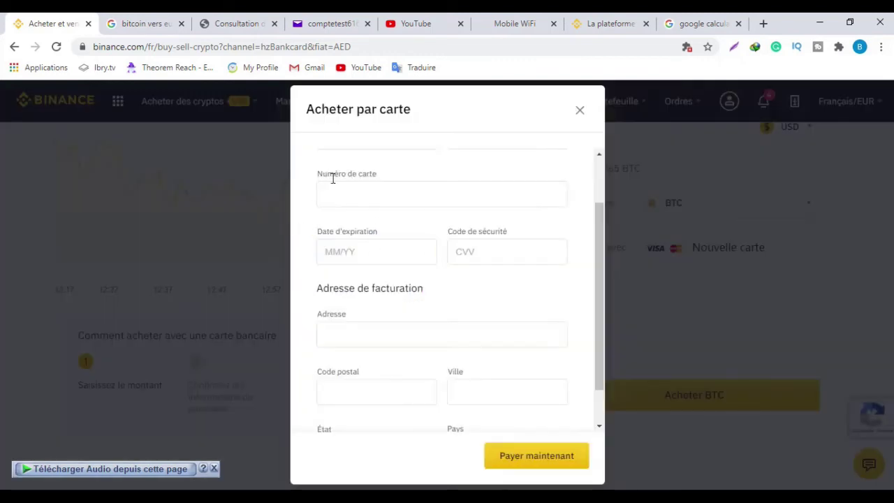
- Leave card number, expiry, CVV and billing fields blank and close the 'Acheter par carte' dialog
{"action": "left_click", "coordinate": [437, 198]}
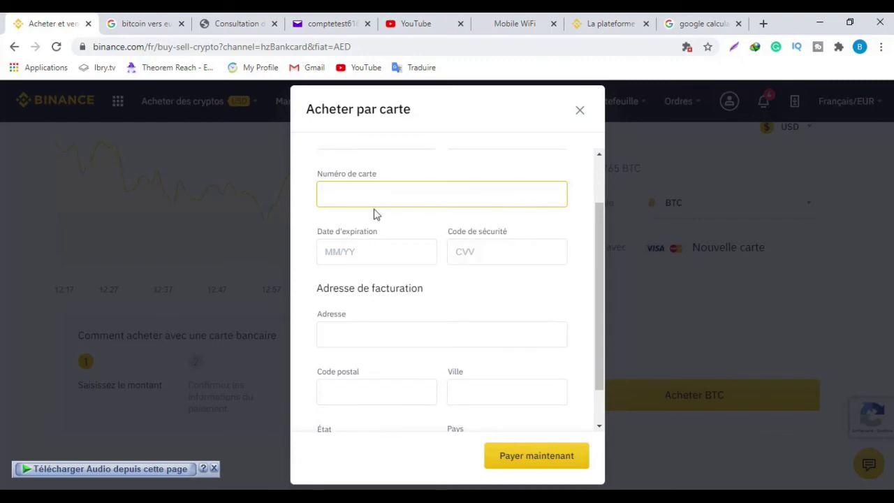
{"action": "left_click", "coordinate": [368, 248]}
{"action": "left_click", "coordinate": [419, 282]}
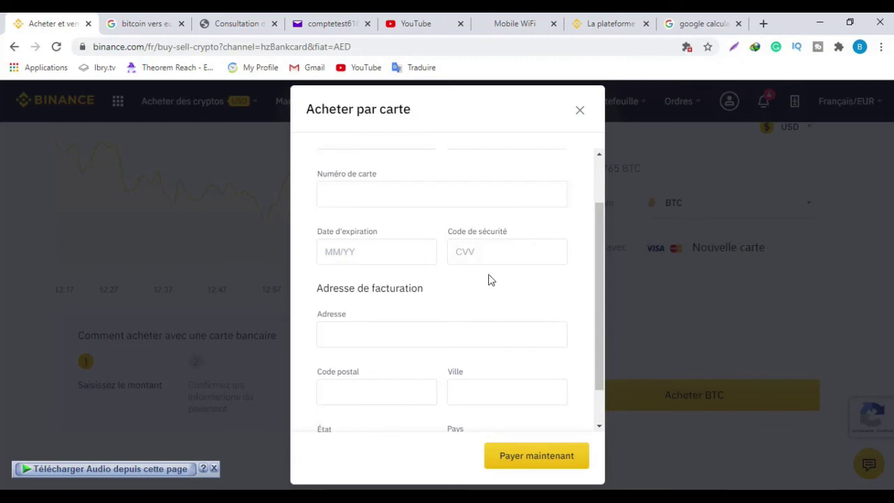
{"action": "left_click", "coordinate": [510, 255]}
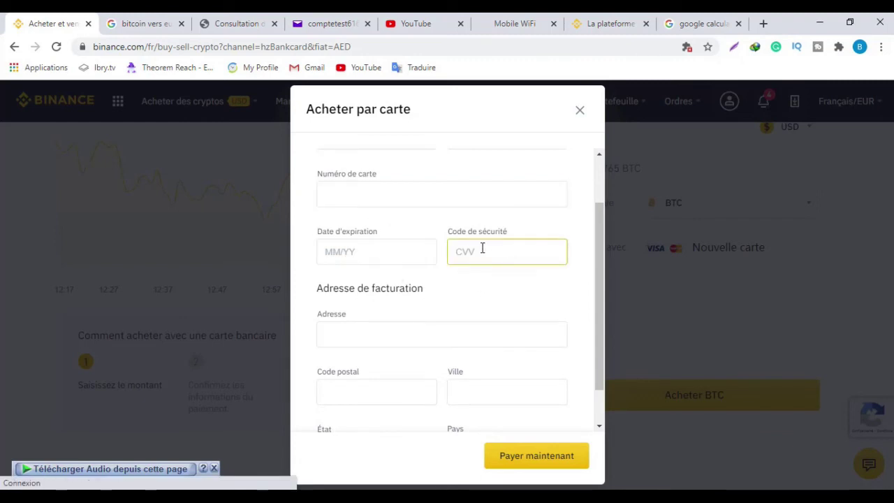
{"action": "left_click", "coordinate": [441, 242]}
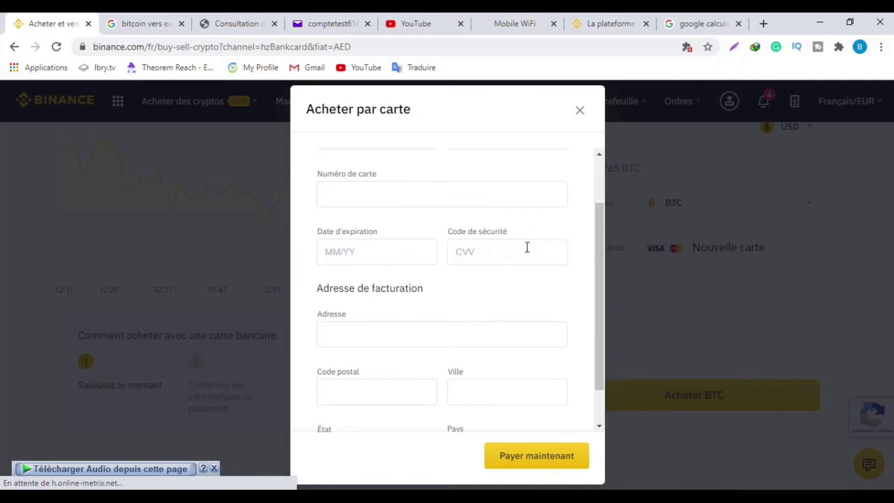
{"action": "left_click", "coordinate": [370, 336]}
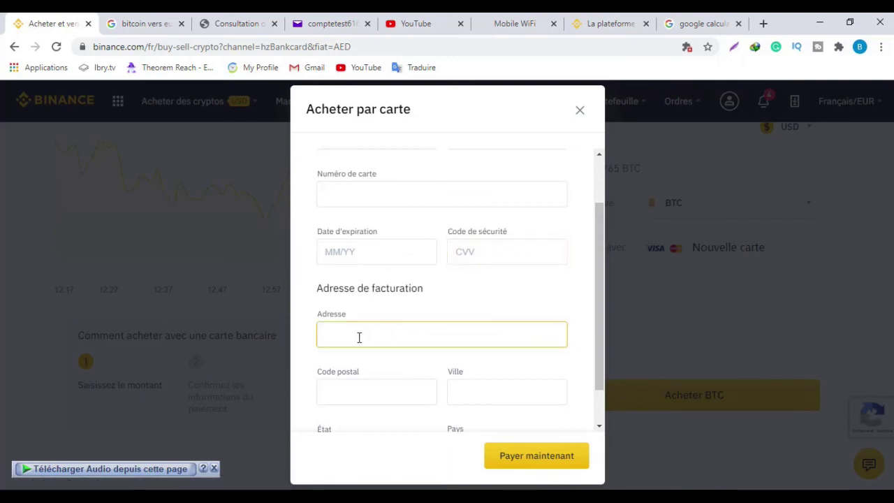
{"action": "left_click", "coordinate": [355, 369]}
{"action": "left_click", "coordinate": [354, 382]}
{"action": "left_click", "coordinate": [495, 395]}
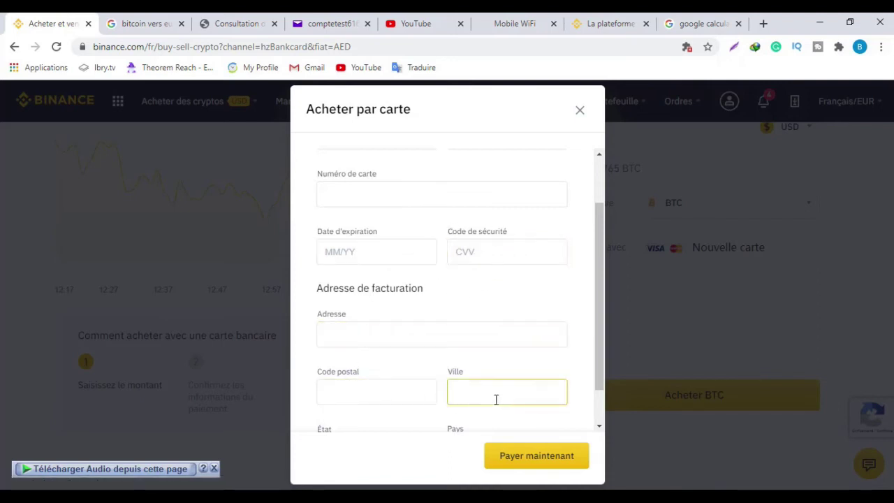
{"action": "left_click", "coordinate": [427, 419]}
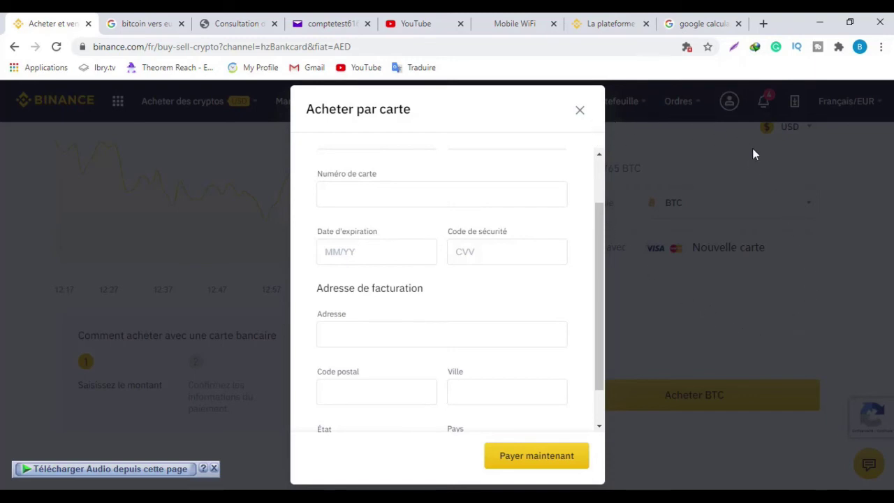
{"action": "left_click", "coordinate": [579, 109]}
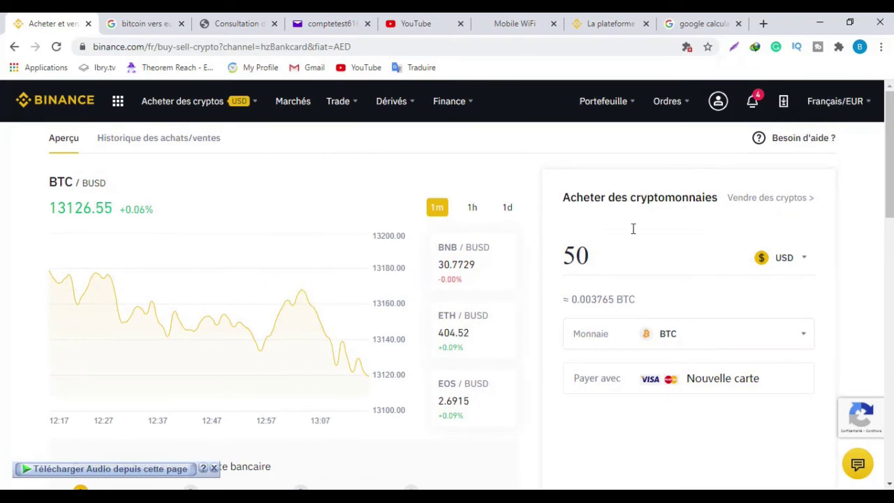
- Review the zero balances in Vue d'ensemble du portefeuille, then open the EUR SEPA Retrait page
{"action": "mouse_move", "coordinate": [689, 126]}
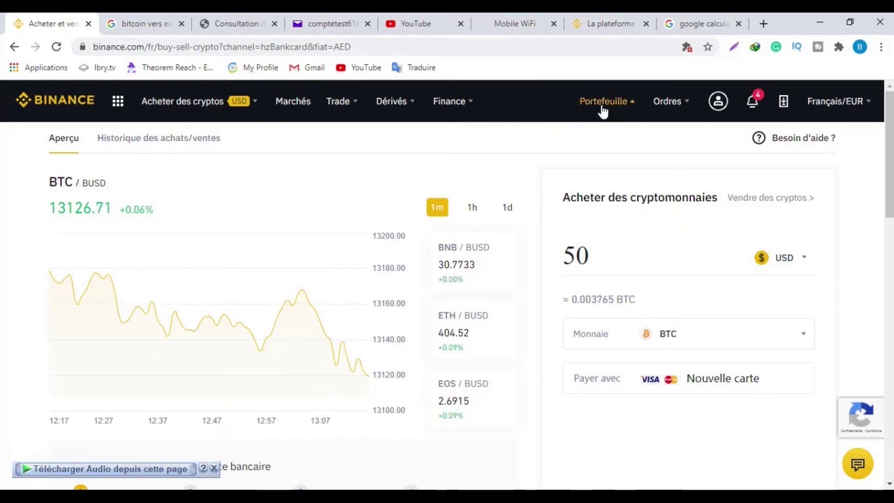
{"action": "mouse_move", "coordinate": [601, 112]}
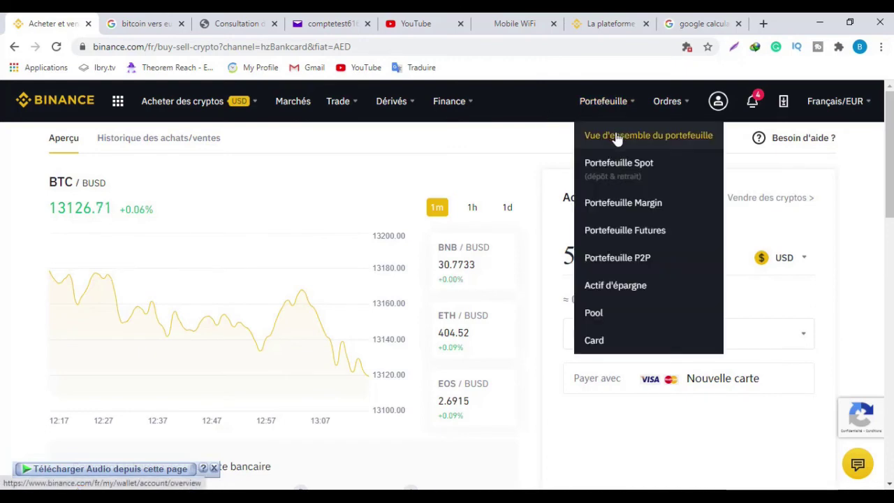
{"action": "left_click", "coordinate": [617, 137]}
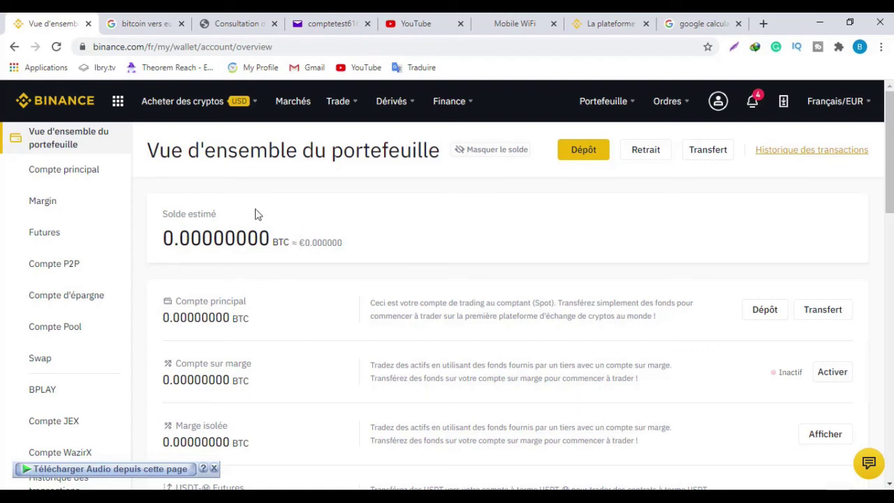
{"action": "scroll", "coordinate": [380, 219], "scroll_direction": "down", "scroll_amount": 1}
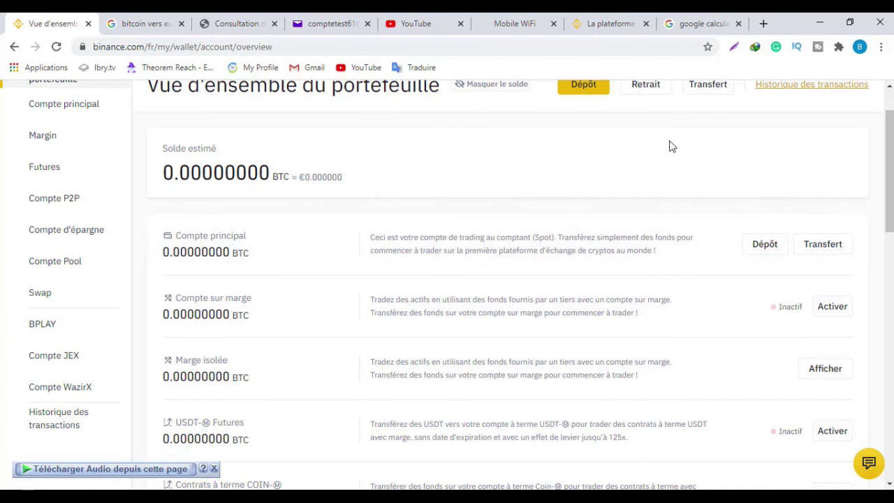
{"action": "scroll", "coordinate": [671, 146], "scroll_direction": "up", "scroll_amount": 1}
{"action": "left_click", "coordinate": [647, 155]}
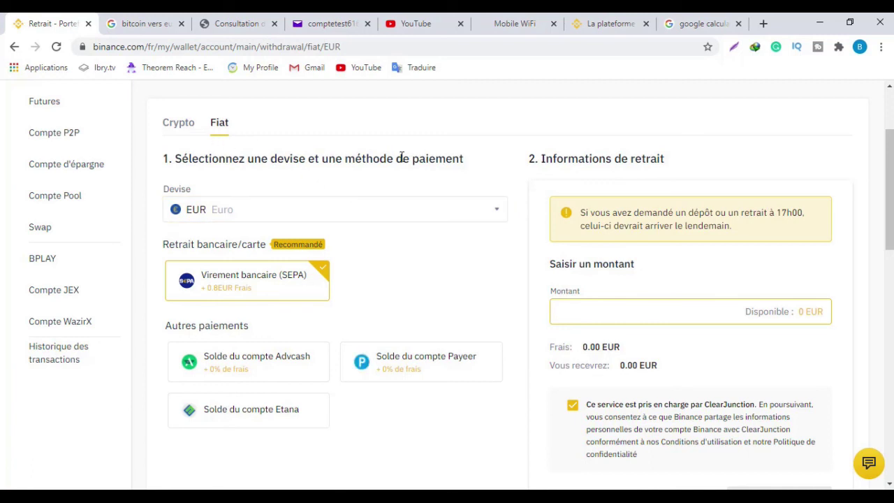
- Switch the withdrawal to Crypto and select the BTC network with its 0.0004 BTC fee
{"action": "left_click", "coordinate": [173, 128]}
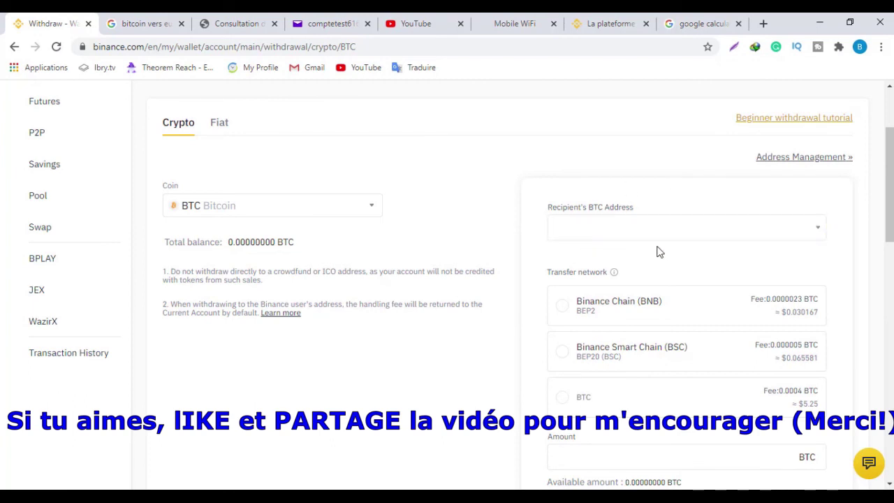
{"action": "scroll", "coordinate": [621, 279], "scroll_direction": "down", "scroll_amount": 1}
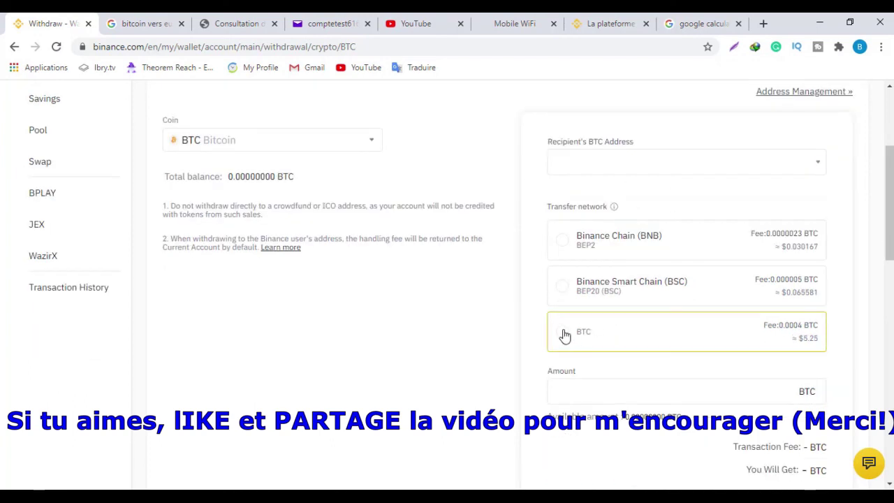
{"action": "left_click", "coordinate": [563, 334]}
{"action": "scroll", "coordinate": [628, 328], "scroll_direction": "down", "scroll_amount": 1}
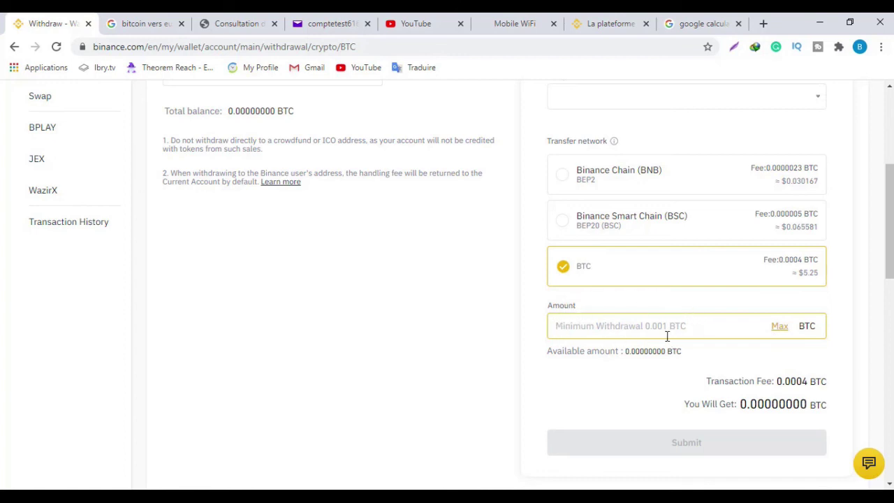
{"action": "scroll", "coordinate": [673, 336], "scroll_direction": "down", "scroll_amount": 1}
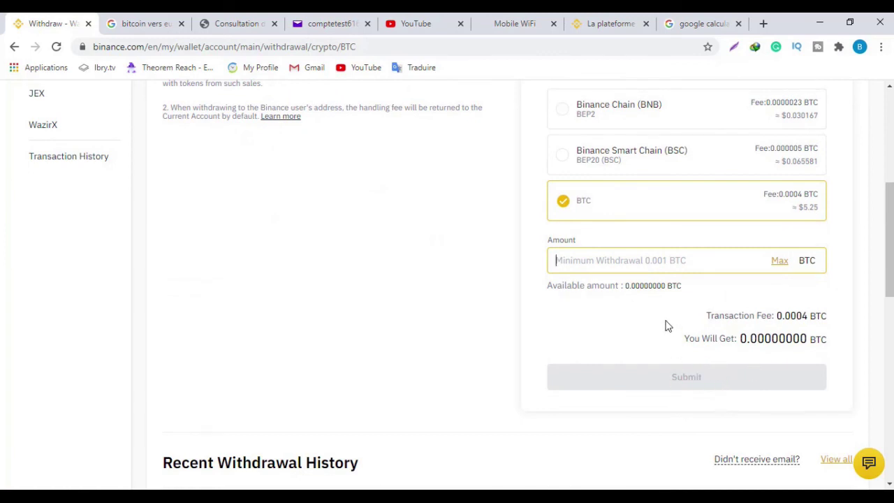
{"action": "scroll", "coordinate": [669, 206], "scroll_direction": "up", "scroll_amount": 1}
{"action": "scroll", "coordinate": [649, 280], "scroll_direction": "up", "scroll_amount": 4}
{"action": "scroll", "coordinate": [523, 272], "scroll_direction": "down", "scroll_amount": 5}
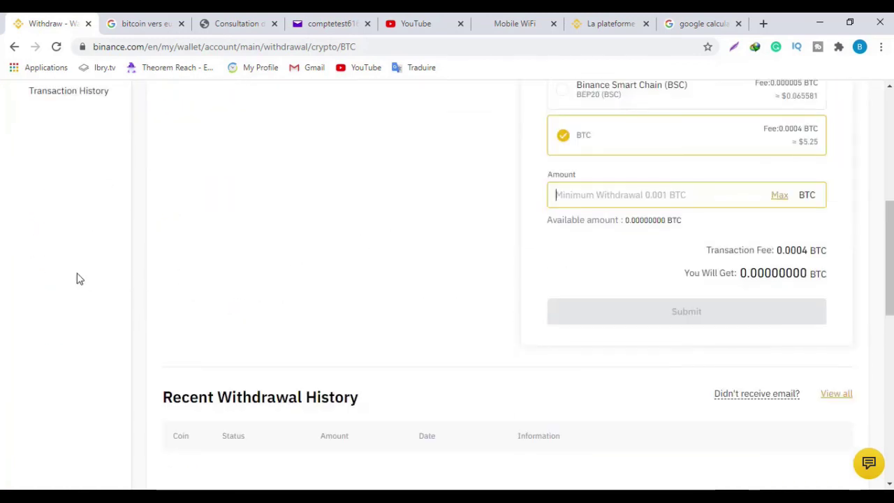
{"action": "scroll", "coordinate": [298, 271], "scroll_direction": "up", "scroll_amount": 6}
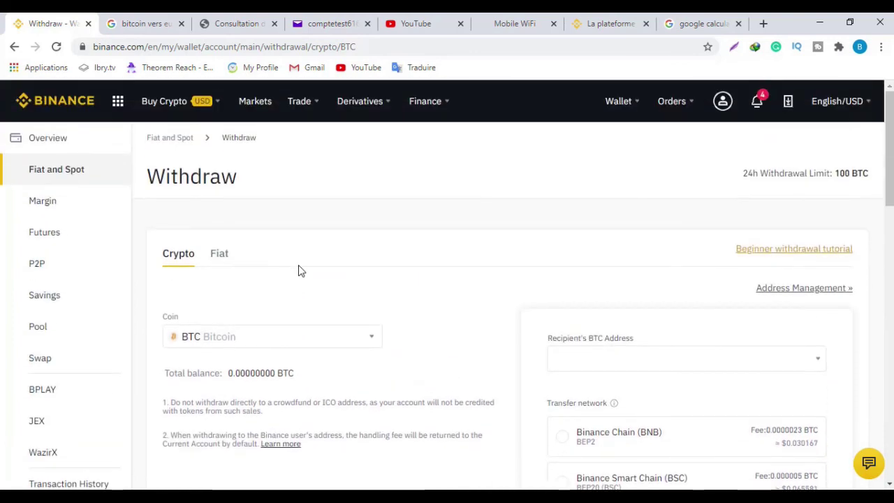